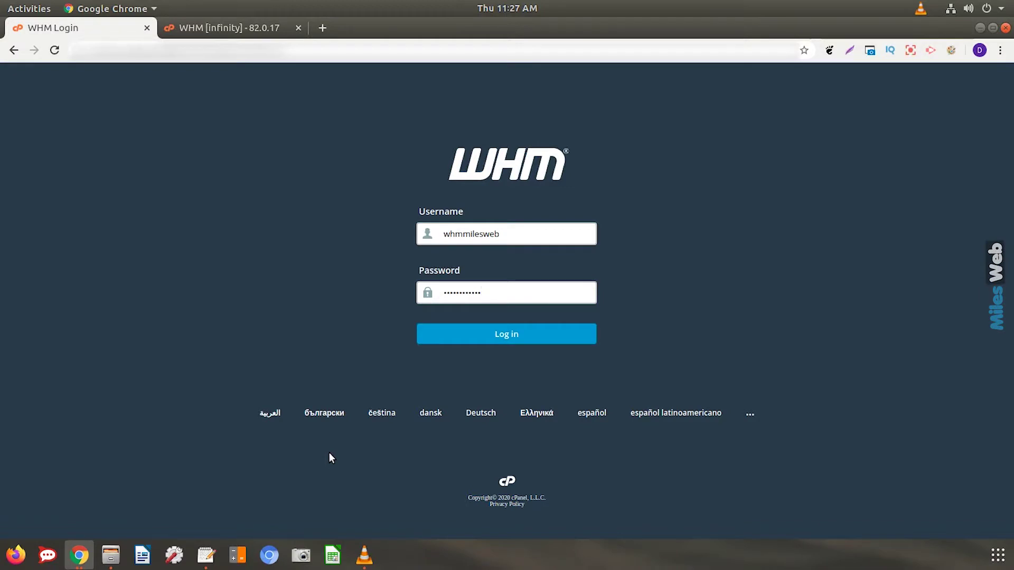
- Sign in to WHM and go to Account Functions > Create a New Account
left_click(466, 336)
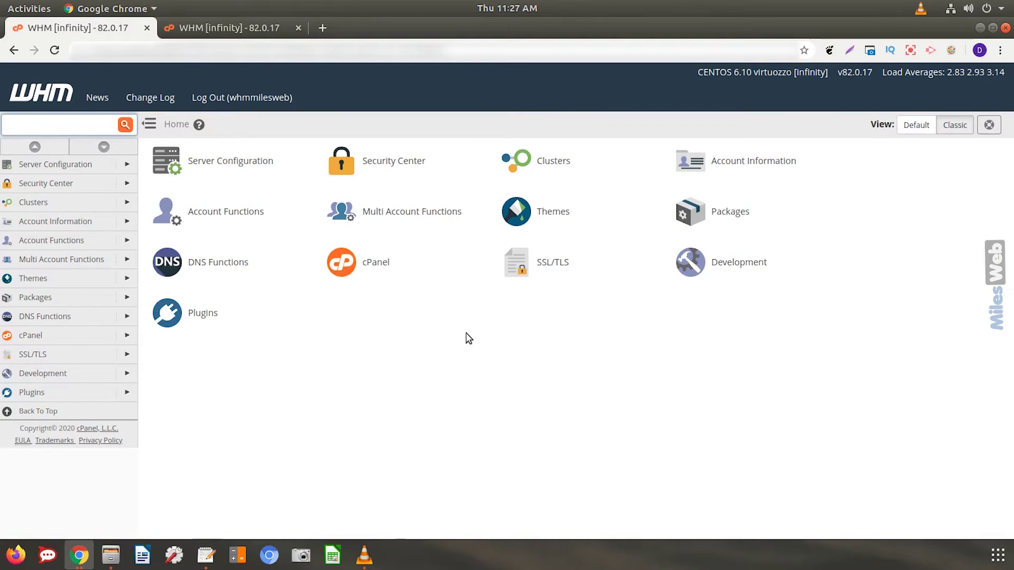
left_click(244, 213)
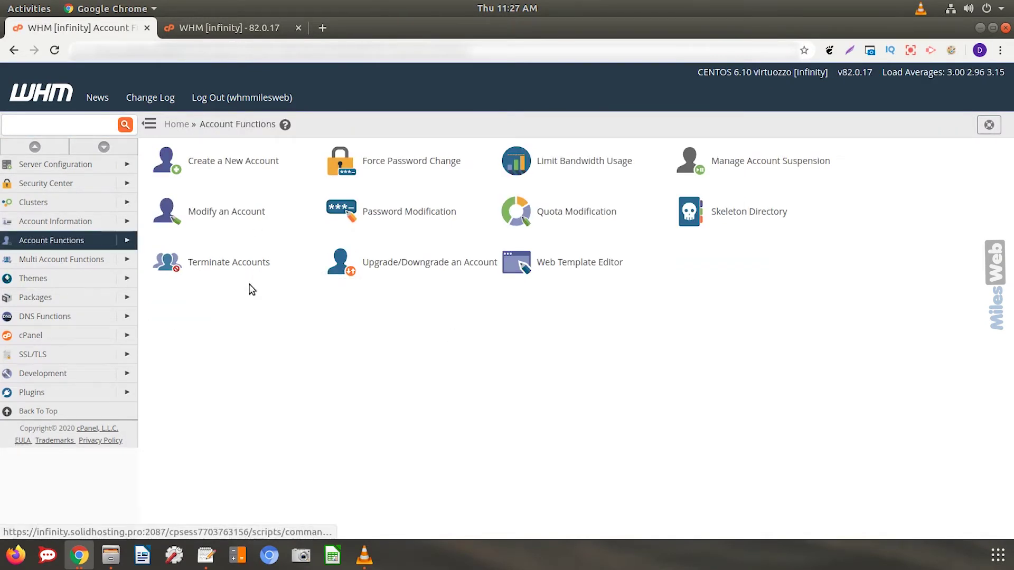
left_click(243, 163)
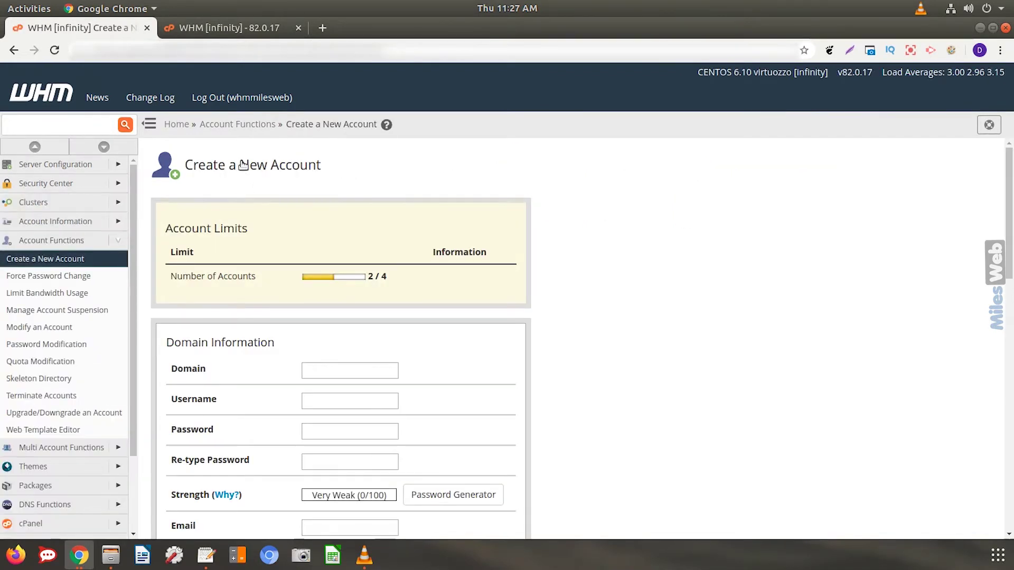
scroll(258, 309, "down", 2)
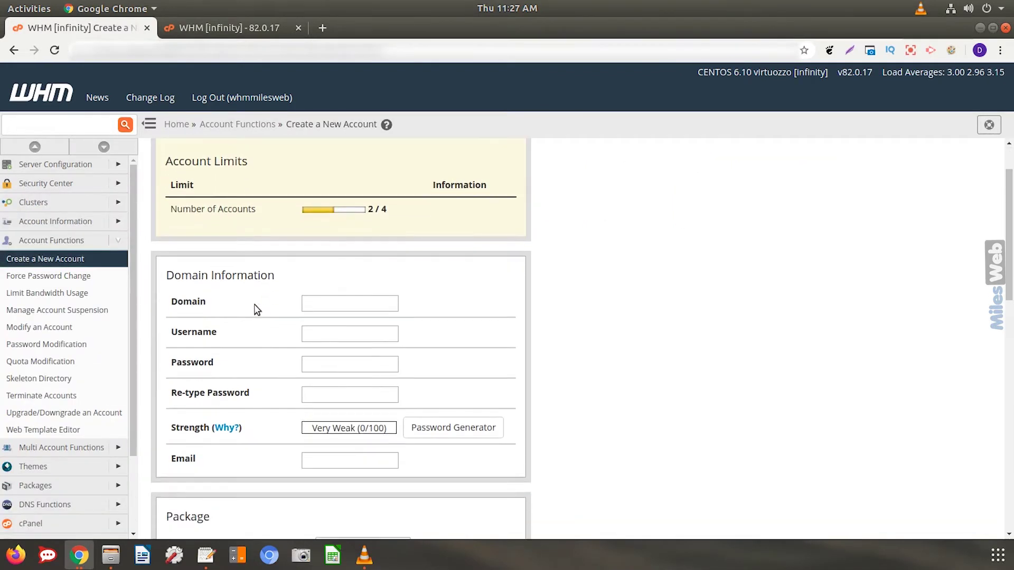
- Enter domain example.com, username exampleuser1, and a pasted password retyped to match
left_click(326, 310)
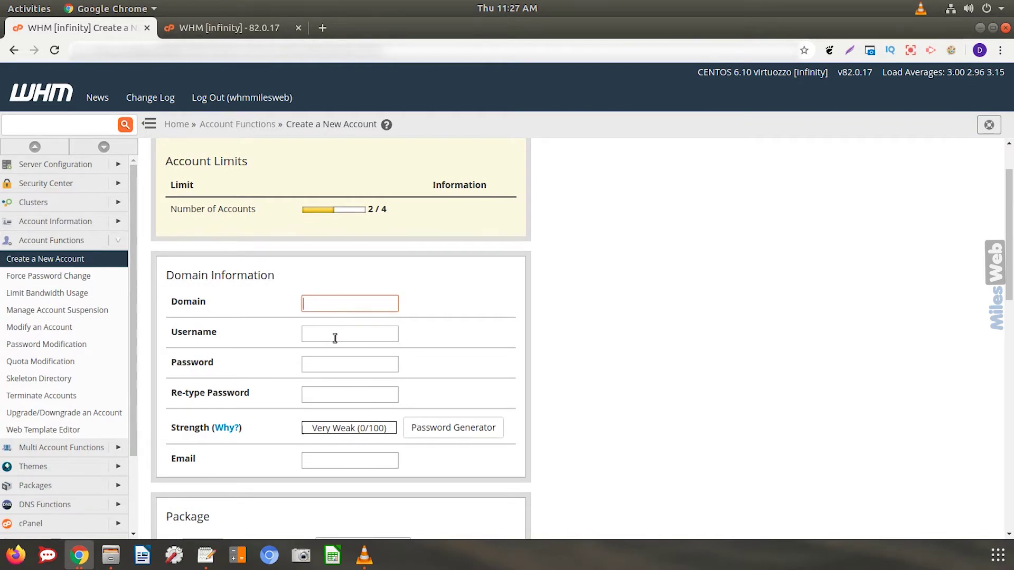
type("exam")
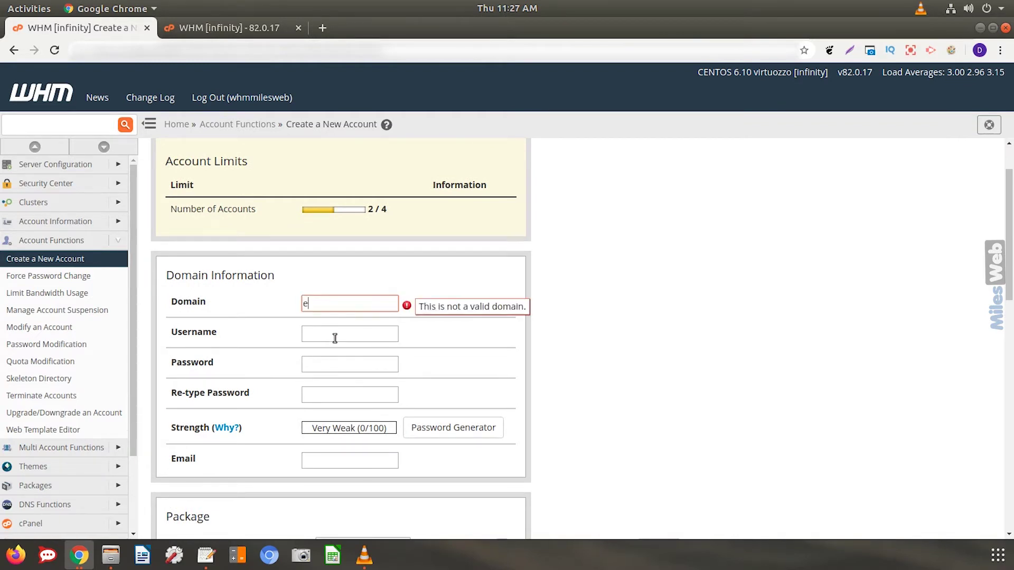
type("ple")
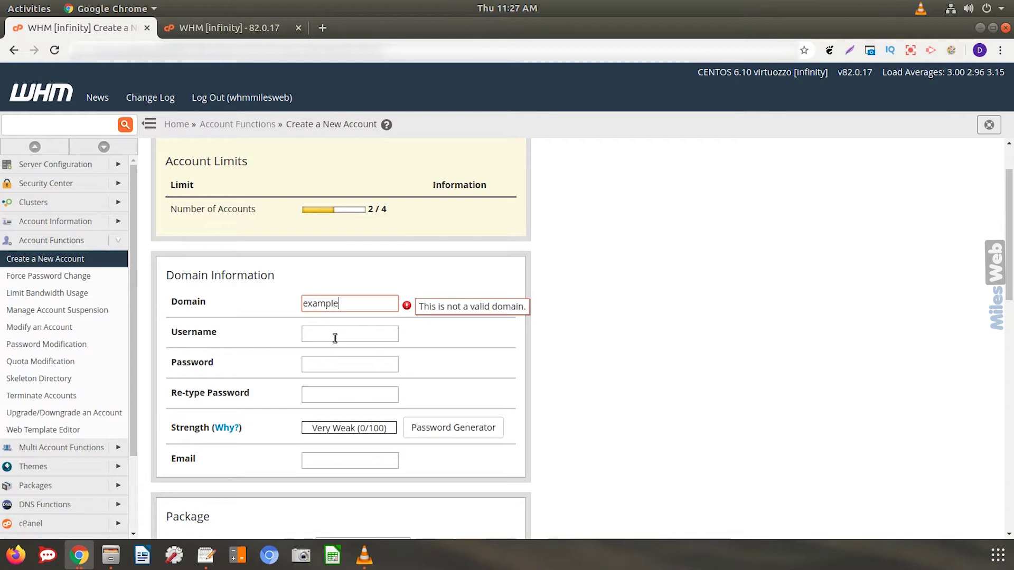
type(".com")
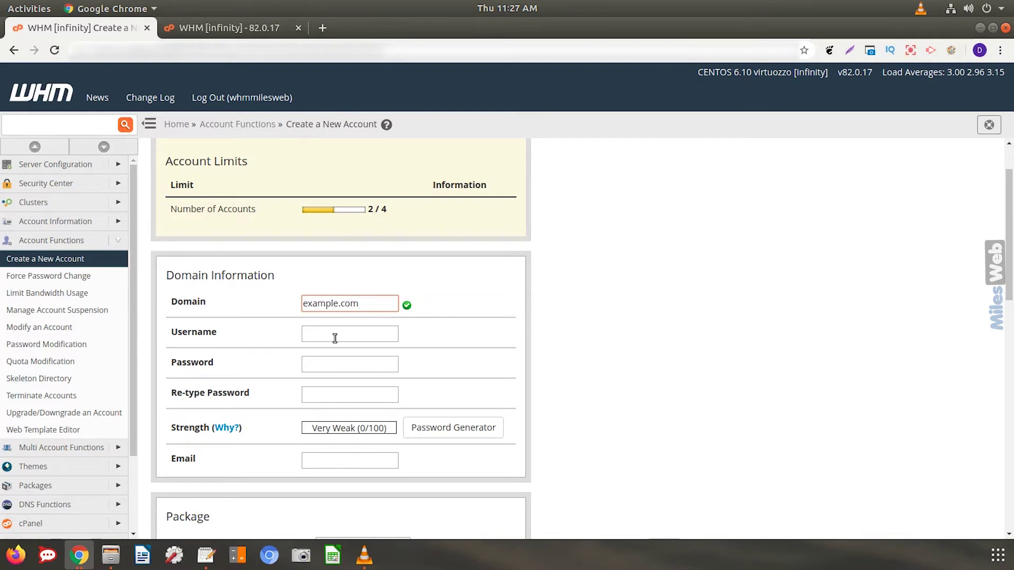
left_click(335, 338)
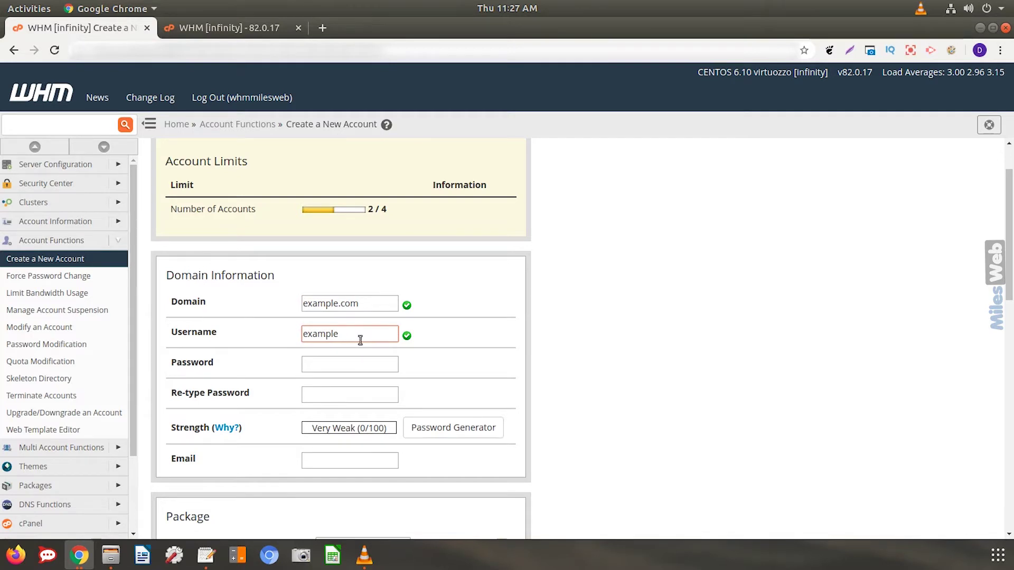
type("user1")
left_click(367, 367)
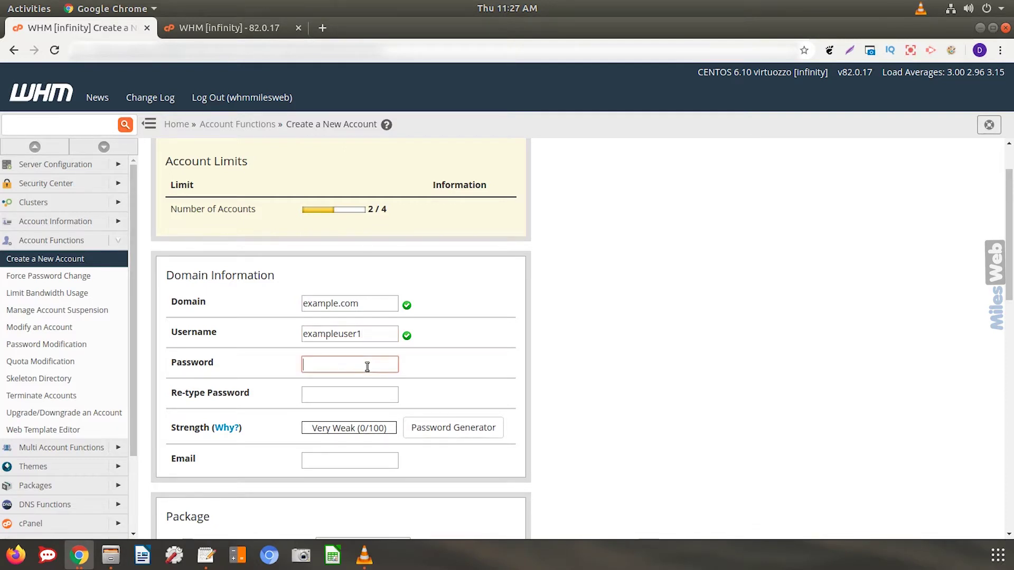
key("ctrl+v")
left_click(367, 393)
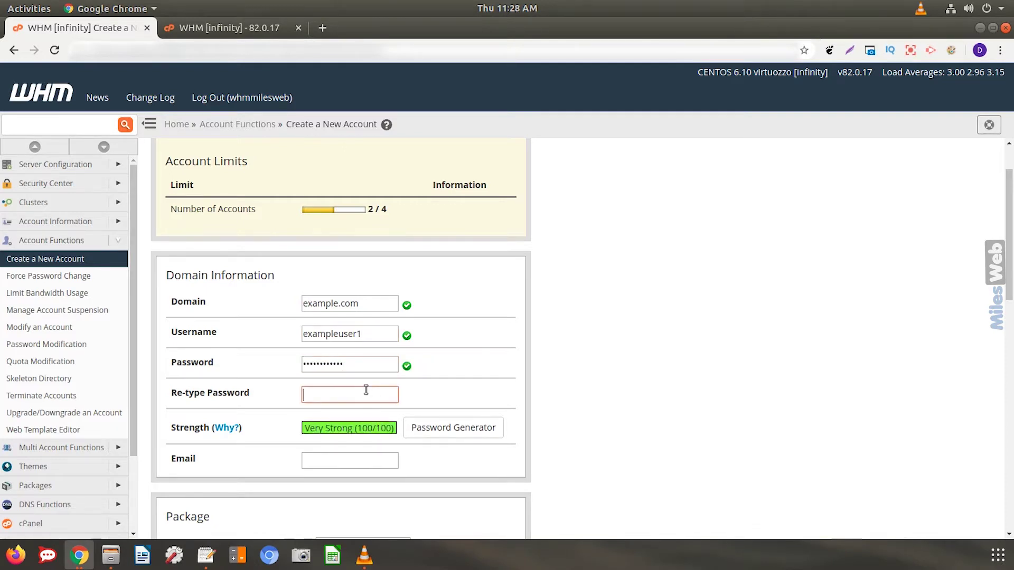
key("ctrl+v")
- Try the Password Generator, generating several random passwords, then close it unused
left_click(436, 432)
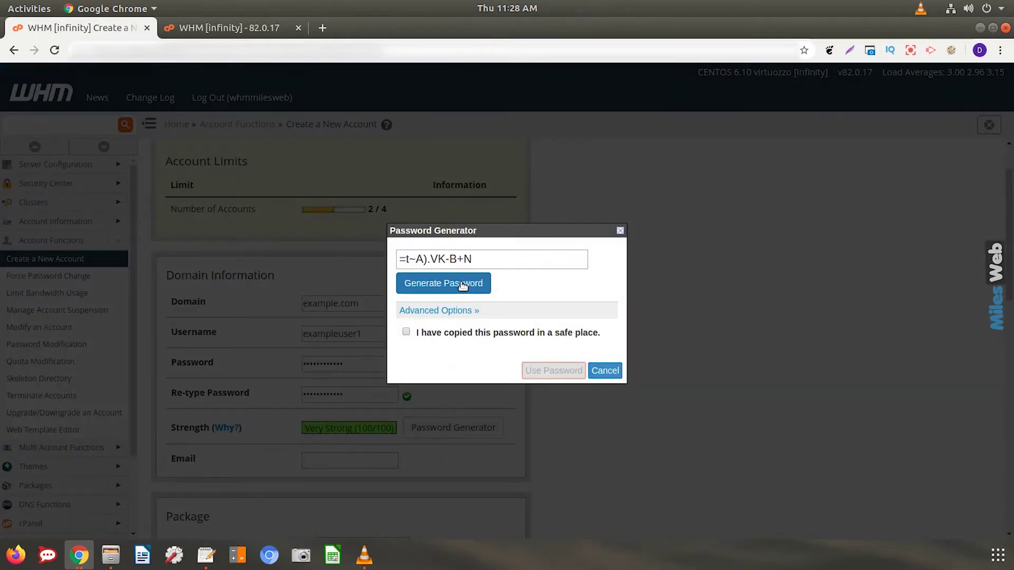
left_click(463, 285)
left_click(463, 285)
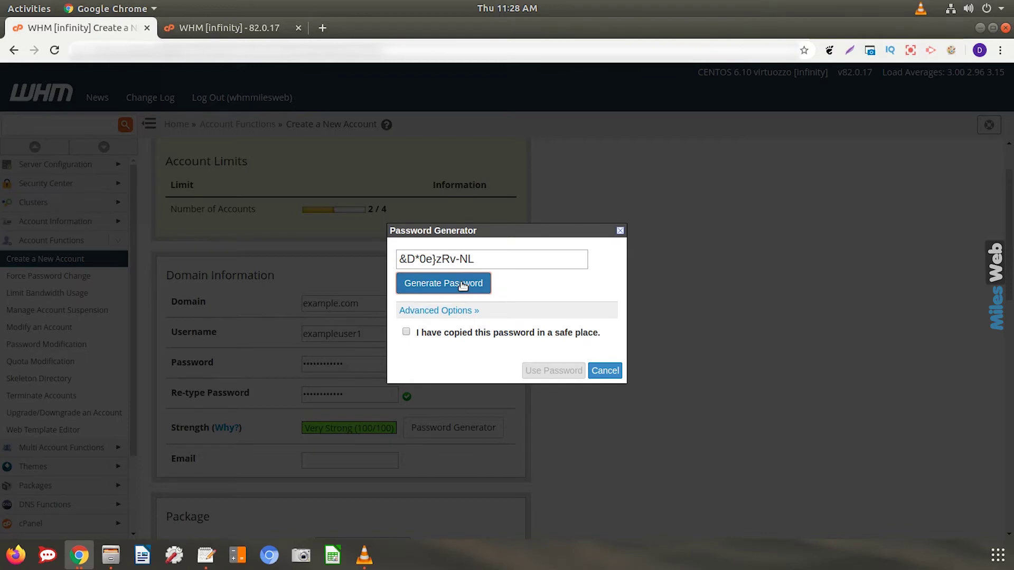
left_click(463, 286)
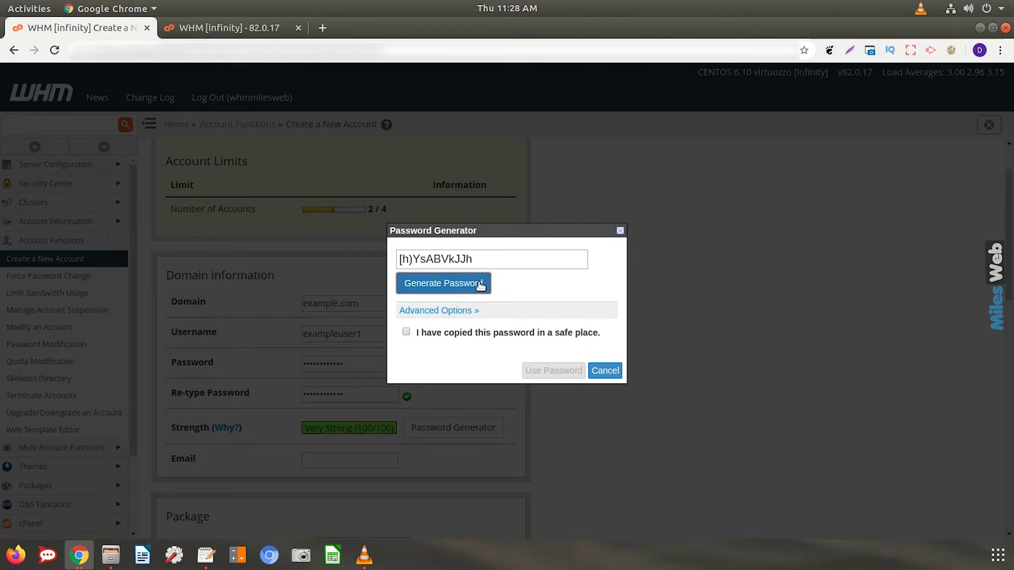
left_click(620, 231)
scroll(364, 388, "down", 3)
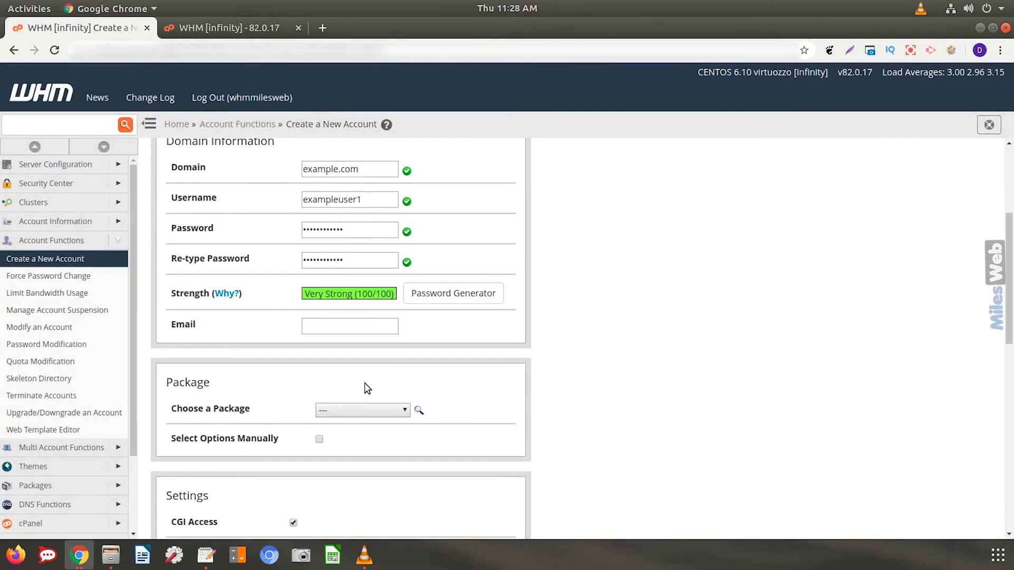
- Enter a valid contact email address in the account's Email field
left_click(354, 326)
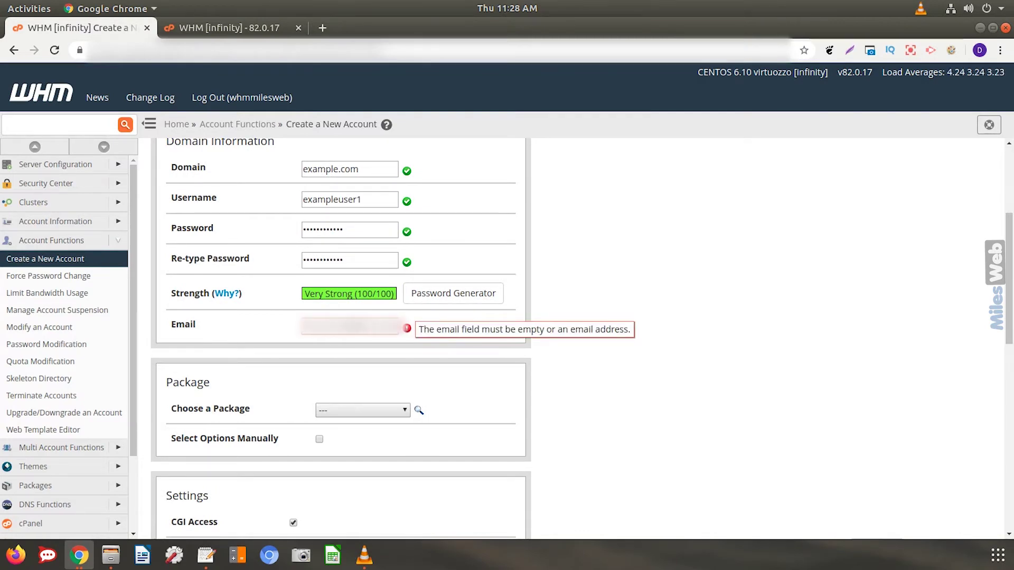
type("m")
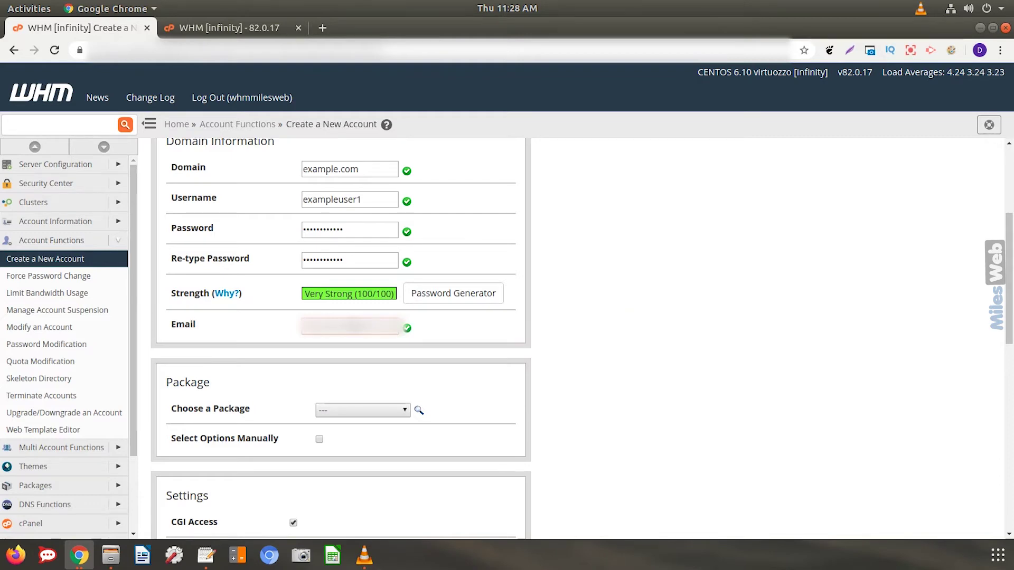
scroll(354, 326, "down", 1)
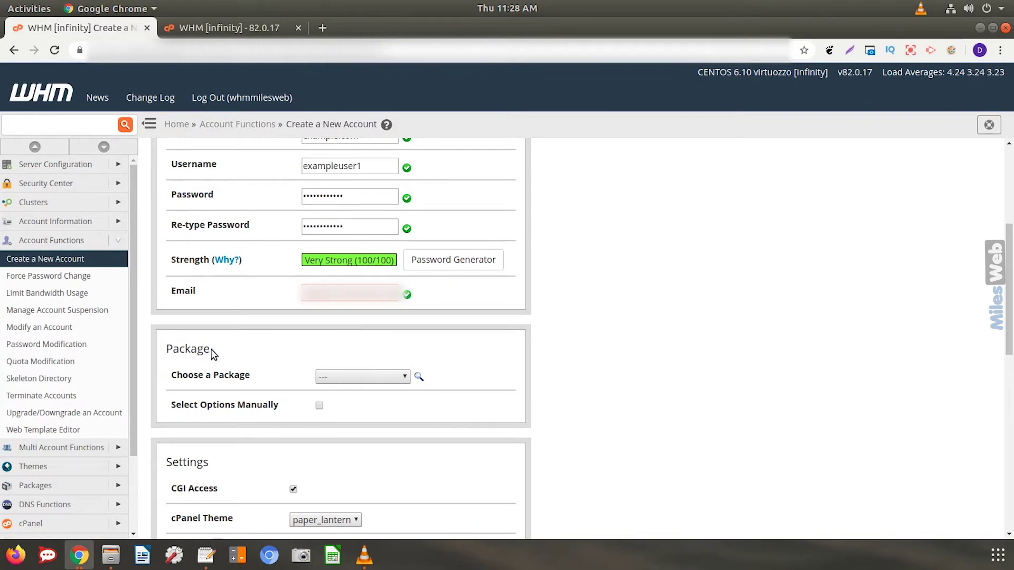
- Highlight the Package labels and preview manual custom limits for email accounts and quotas
left_click_drag(211, 349, 166, 350)
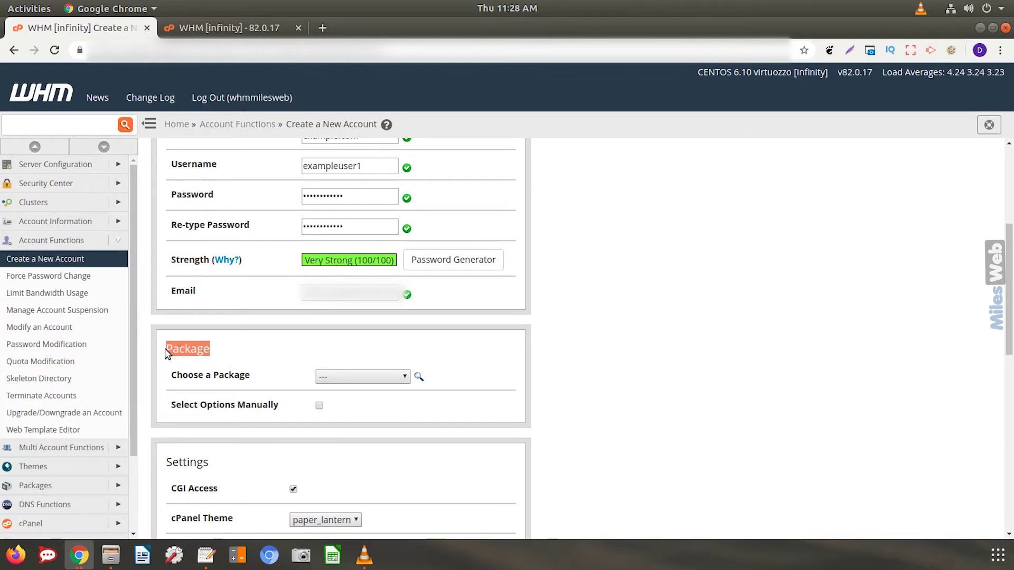
left_click(223, 356)
left_click_drag(169, 381, 250, 385)
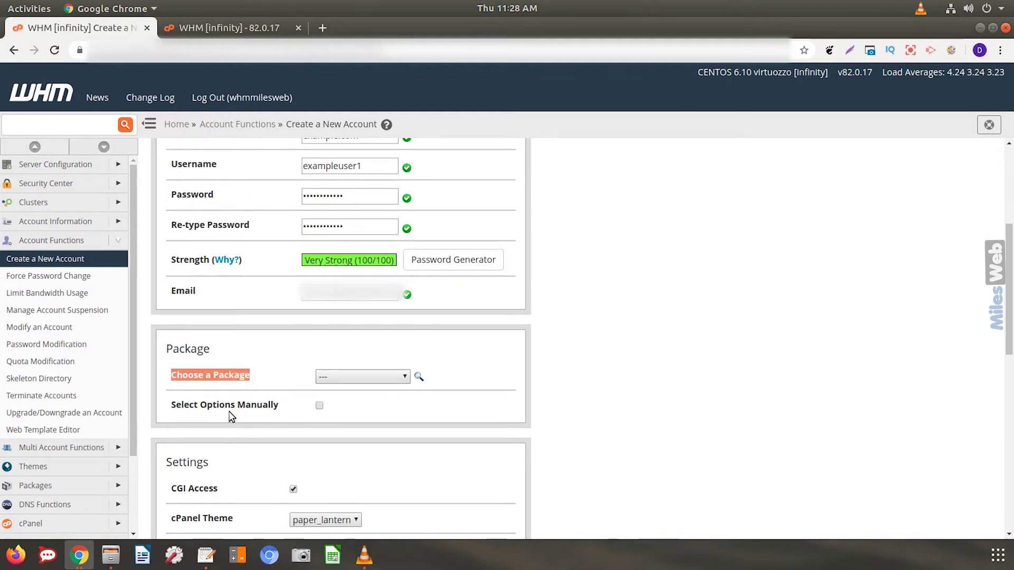
left_click_drag(170, 411, 278, 410)
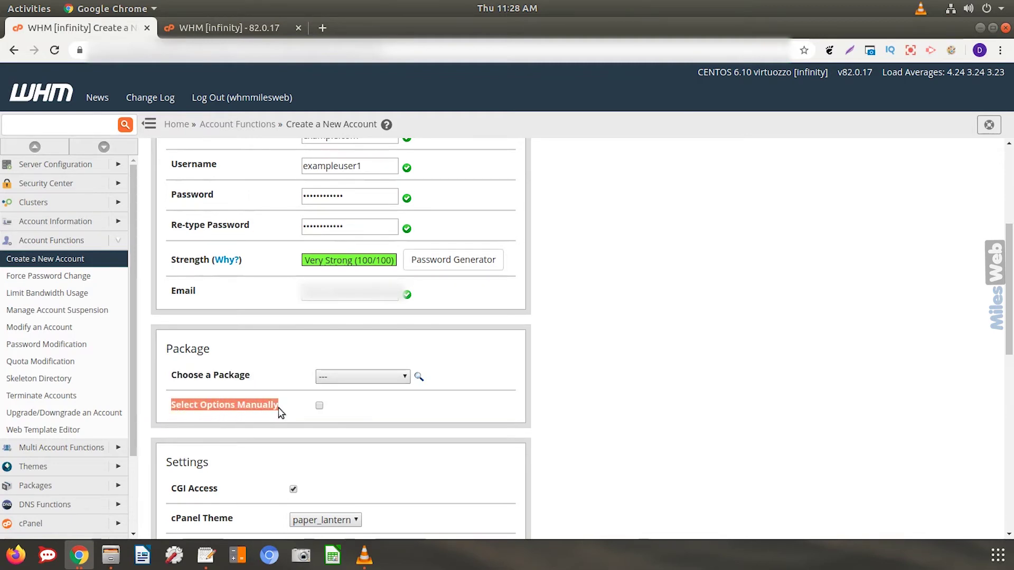
scroll(278, 410, "down", 1)
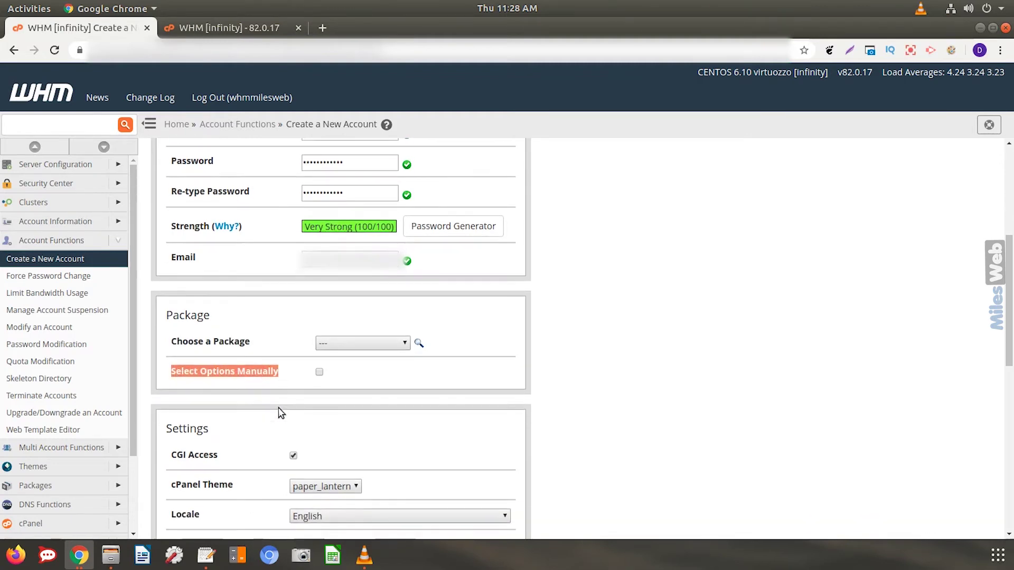
left_click(318, 372)
scroll(320, 444, "down", 4)
scroll(319, 400, "down", 3)
left_click(319, 395)
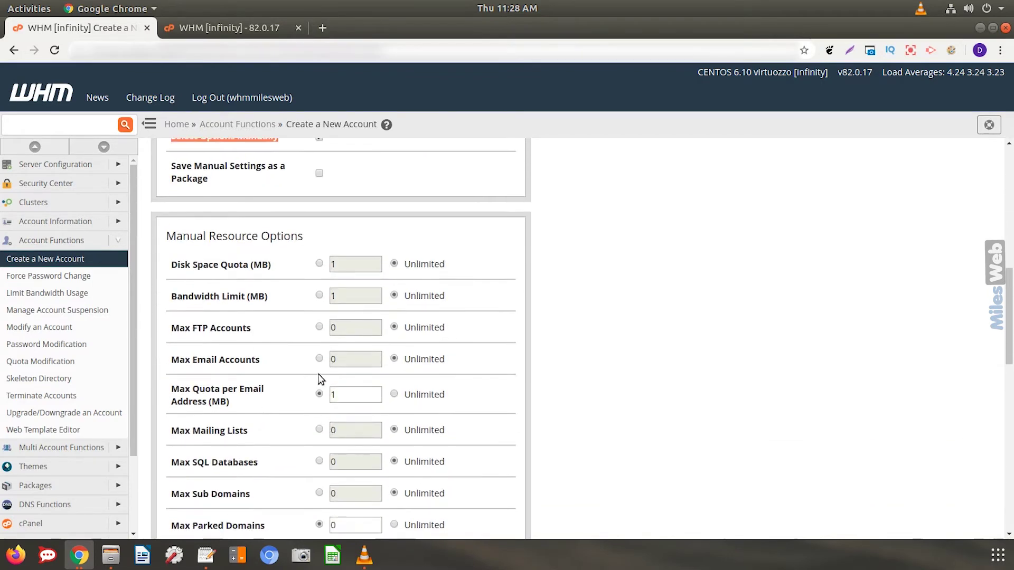
left_click(319, 359)
scroll(320, 359, "up", 3)
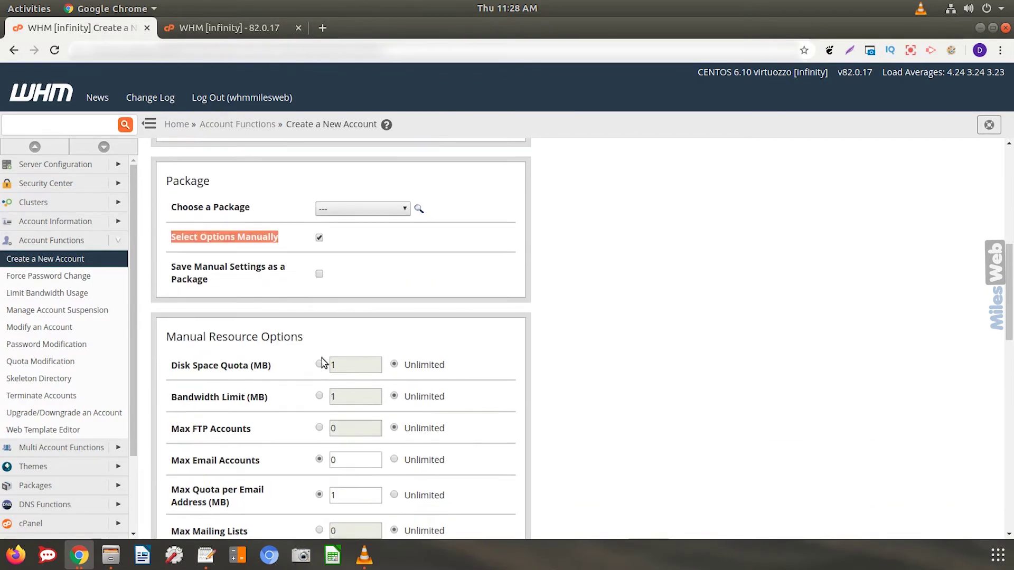
- Turn manual options off and choose the whmmilesweb_Mileswebtest package
left_click(319, 238)
left_click(362, 208)
left_click(367, 237)
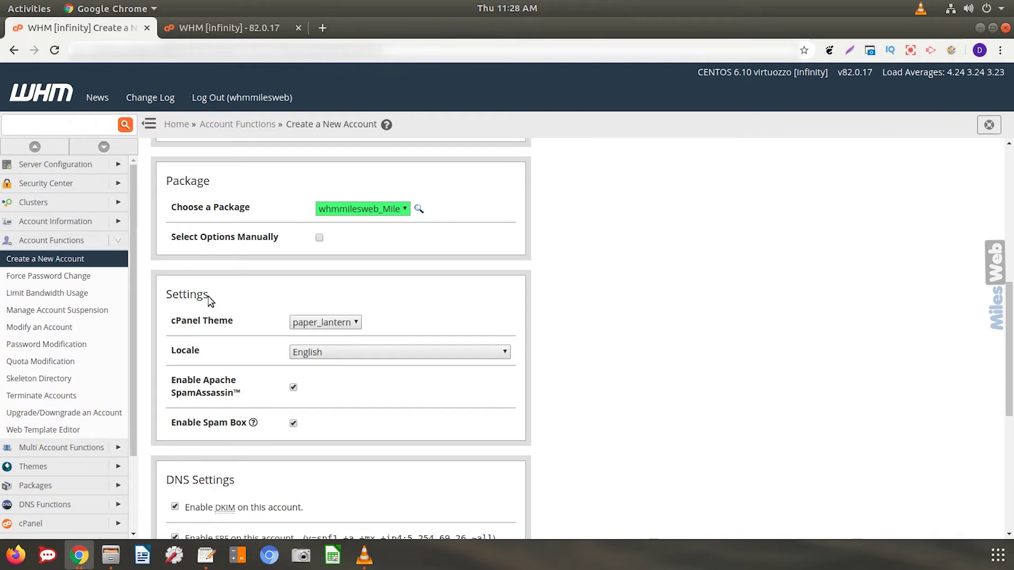
left_click_drag(212, 299, 166, 299)
left_click(330, 325)
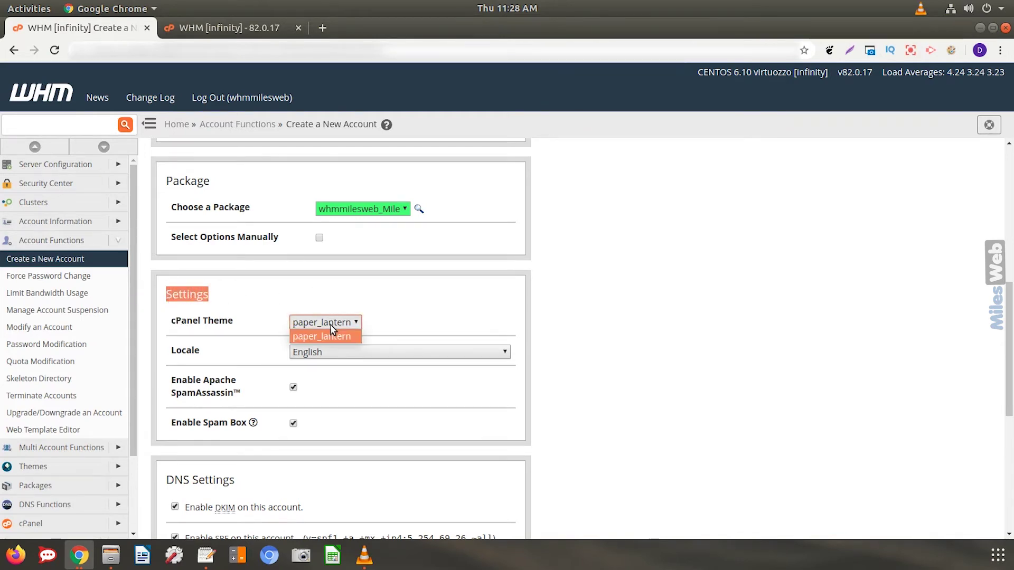
left_click(269, 335)
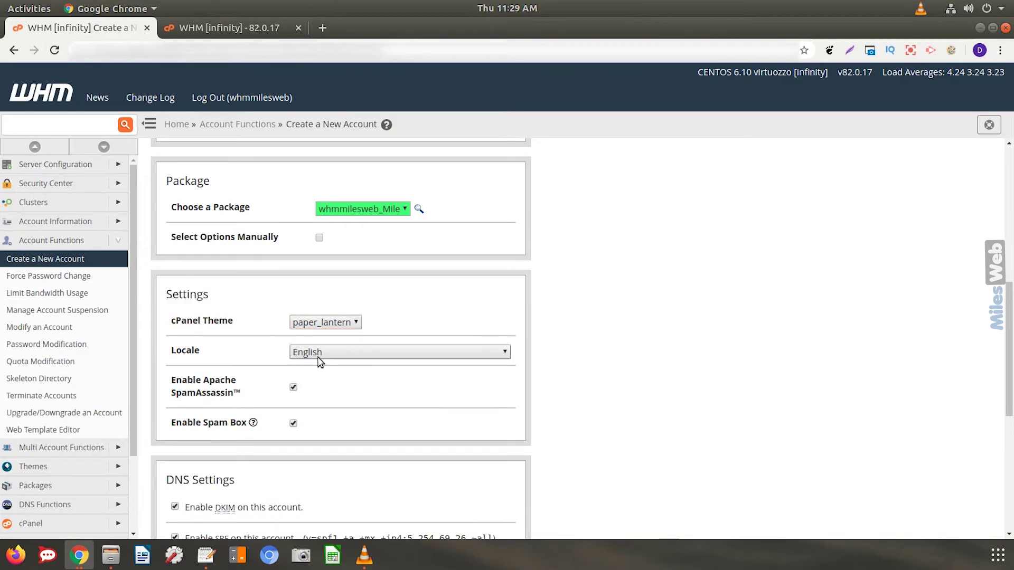
left_click(319, 357)
left_click(320, 358)
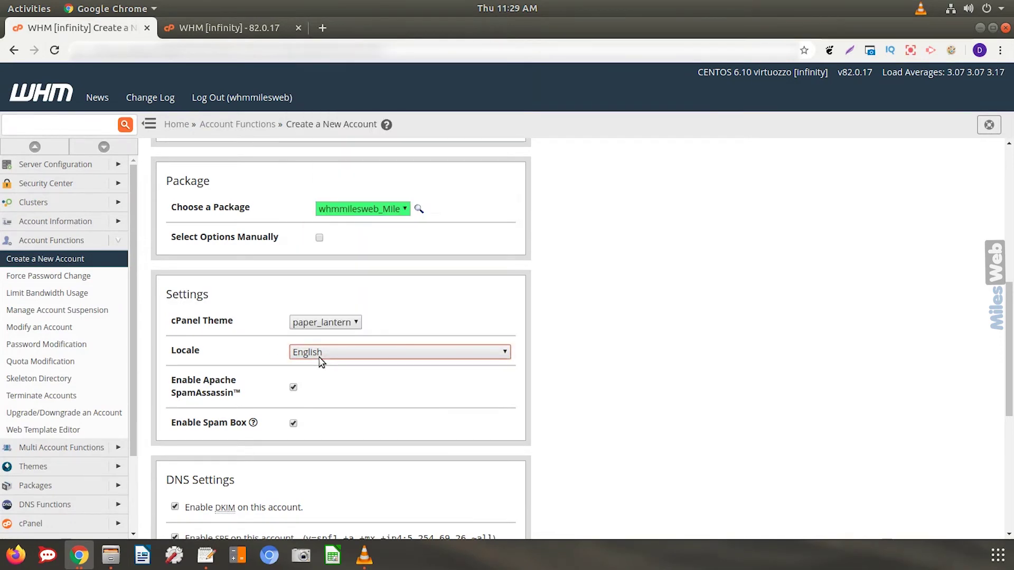
left_click(293, 388)
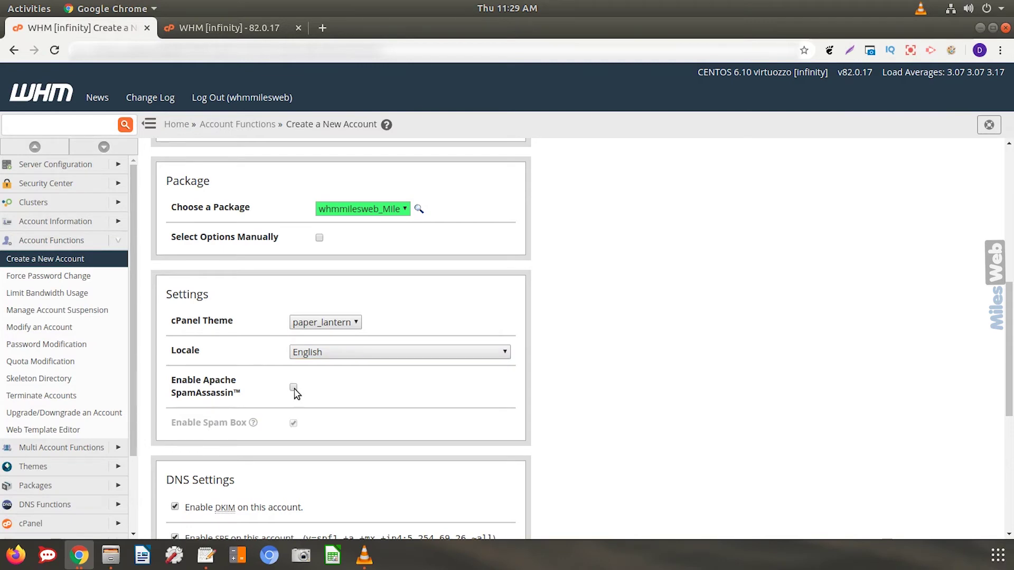
left_click(293, 388)
scroll(294, 428, "down", 3)
scroll(295, 428, "down", 1)
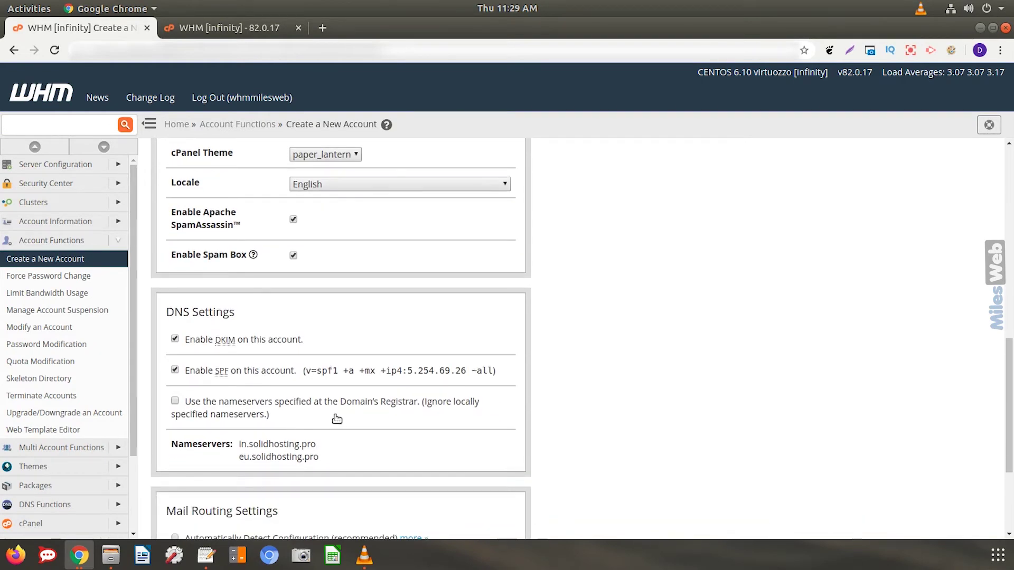
left_click_drag(235, 313, 161, 321)
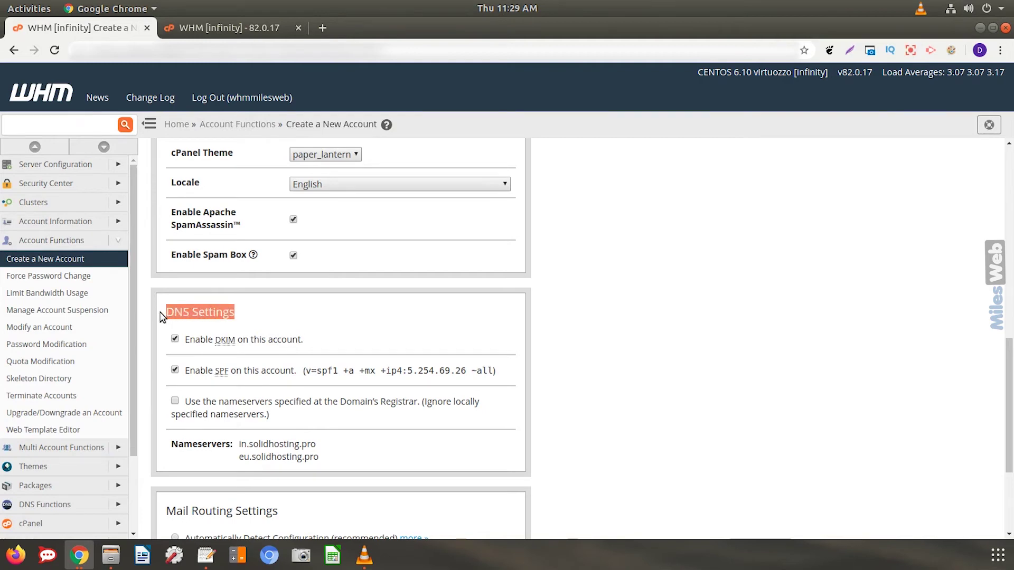
left_click(160, 324)
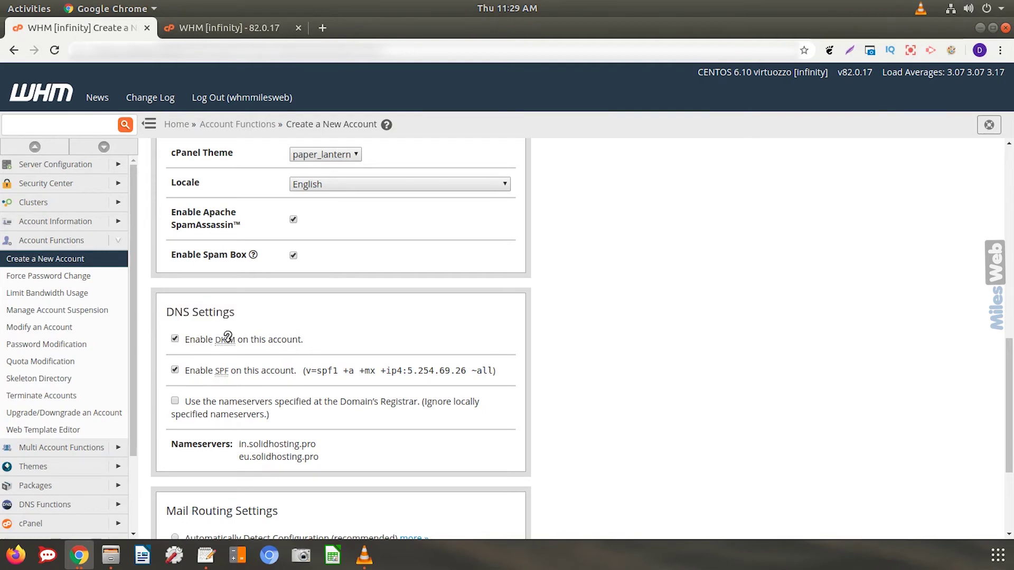
left_click(176, 370)
left_click(174, 339)
scroll(179, 396, "down", 2)
scroll(176, 388, "down", 1)
scroll(176, 384, "down", 1)
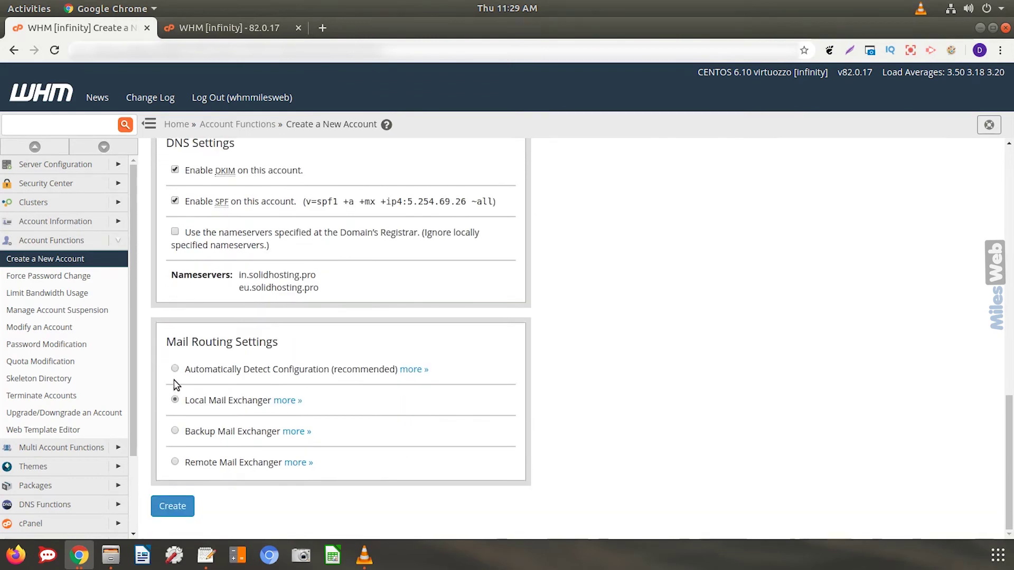
- Try the Local and Remote Mail Exchanger options, then pick Automatically Detect Configuration
triple_click(167, 347)
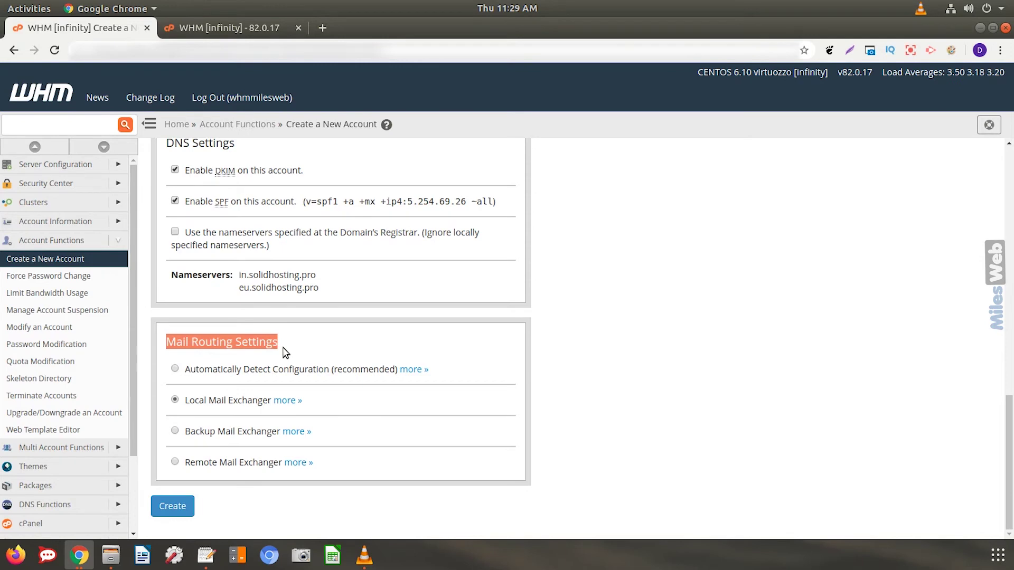
left_click(174, 401)
left_click_drag(182, 404, 271, 408)
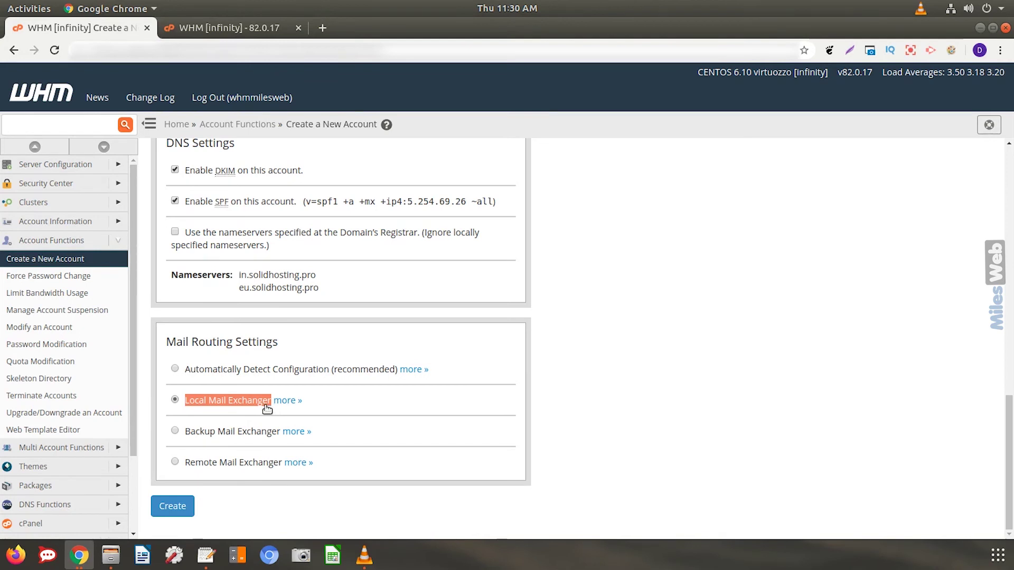
left_click(176, 463)
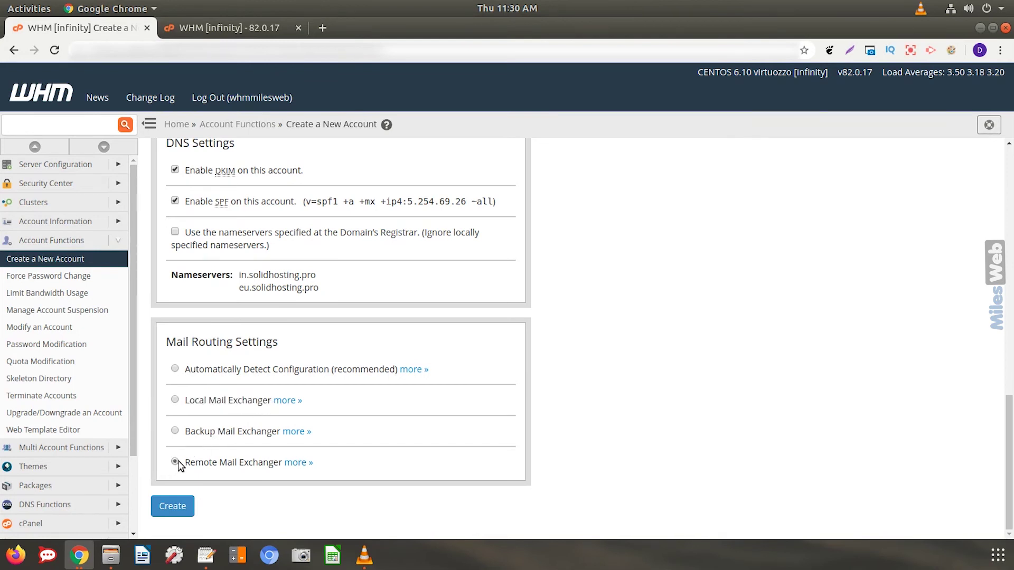
left_click_drag(178, 466, 280, 472)
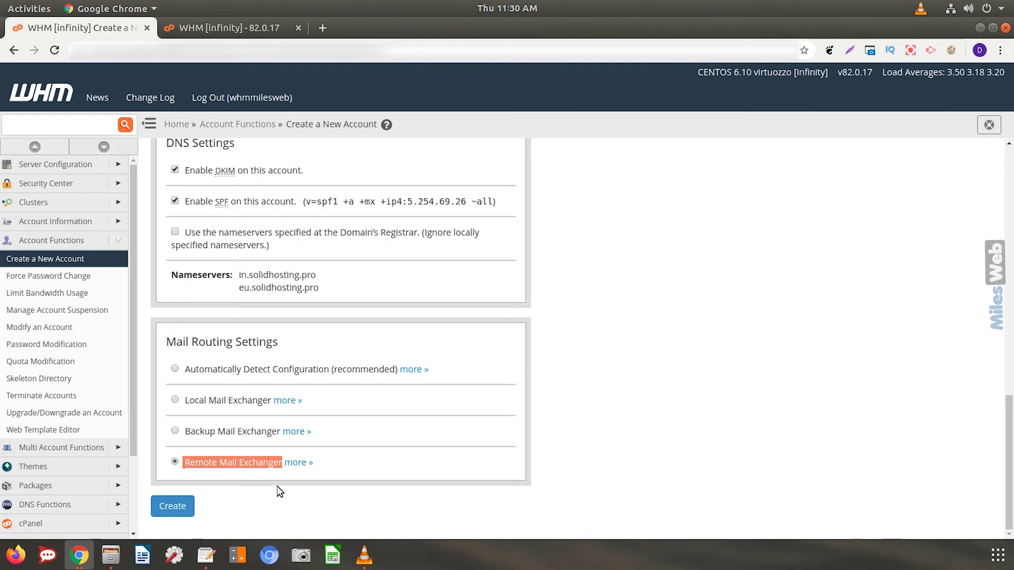
key("Down")
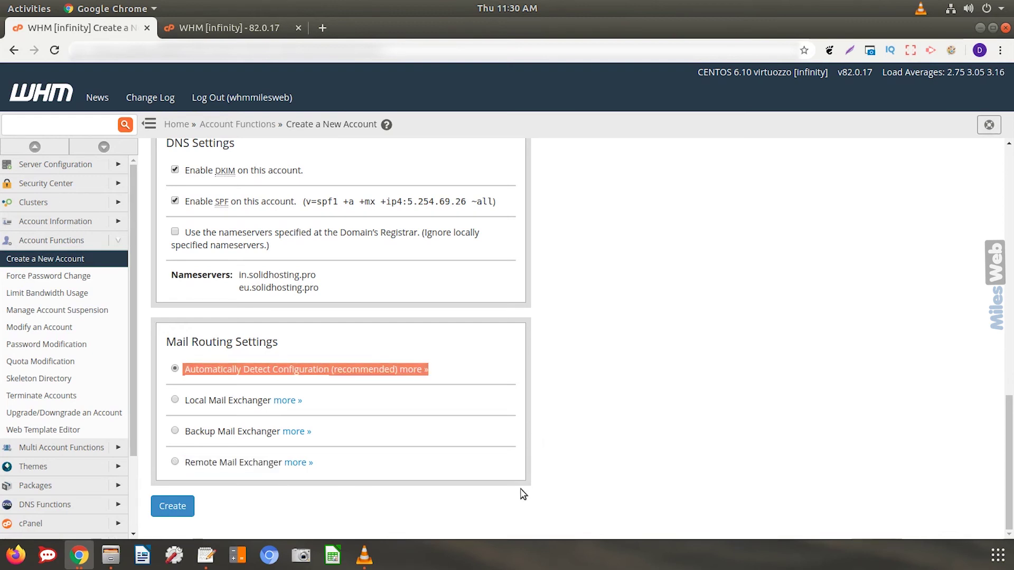
- Submit the form with Create to make the exampleuser1 account for example.com
left_click(190, 507)
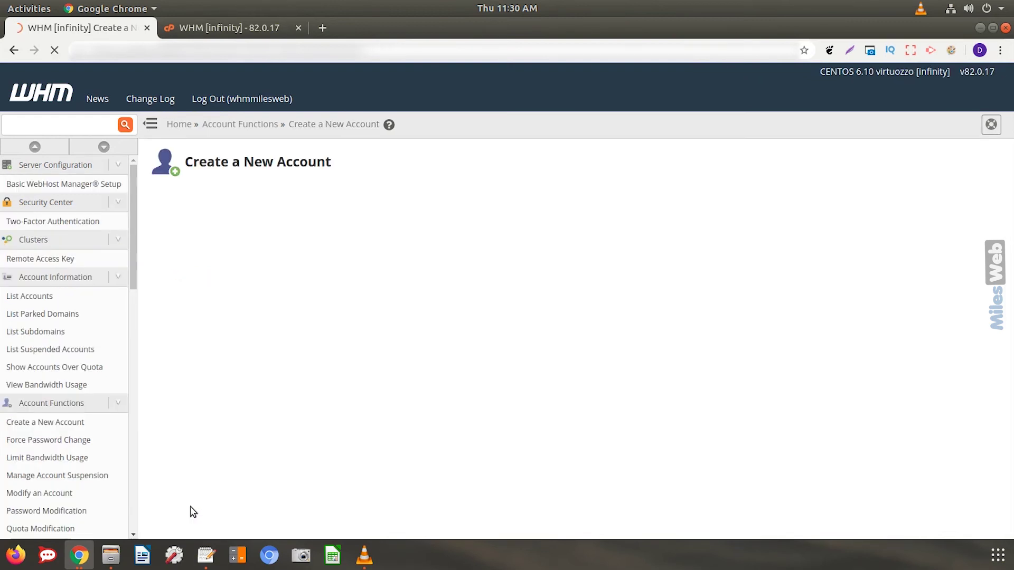